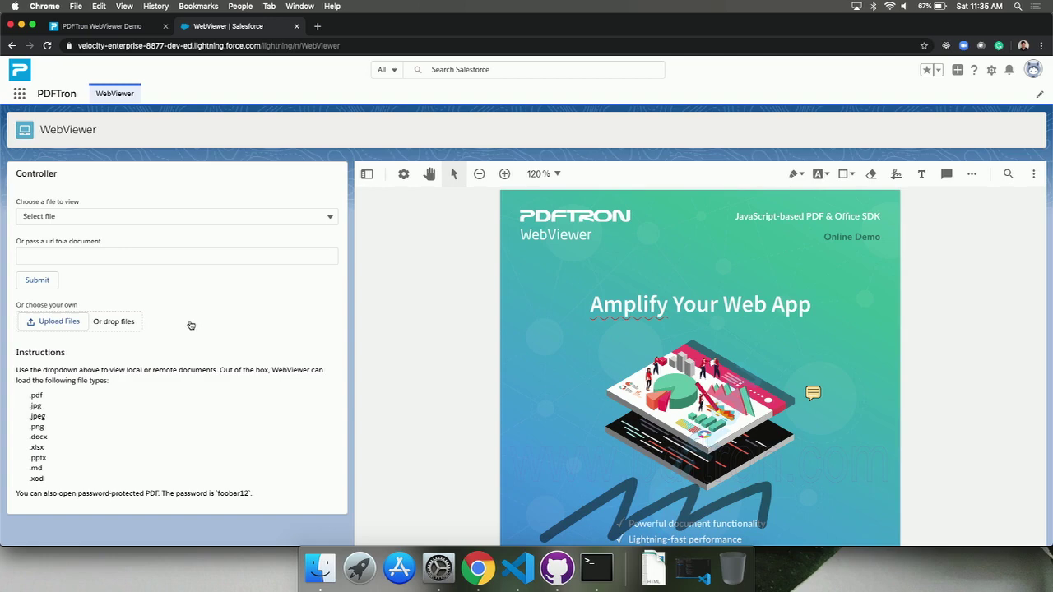
Step: Open the User Interface Customization demo under PDF & Office Viewer
click(119, 28)
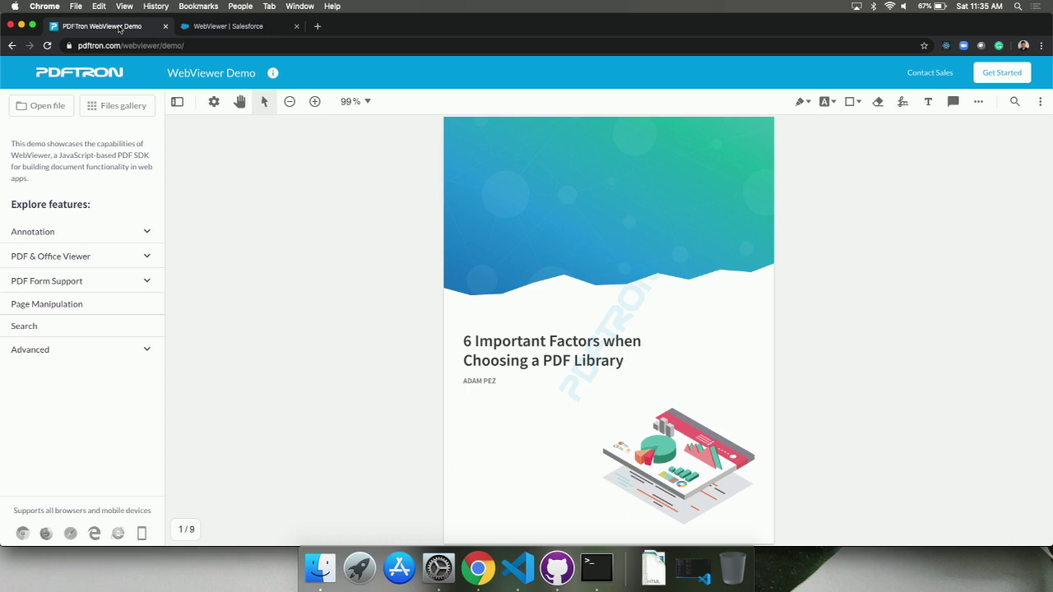
click(102, 269)
click(103, 280)
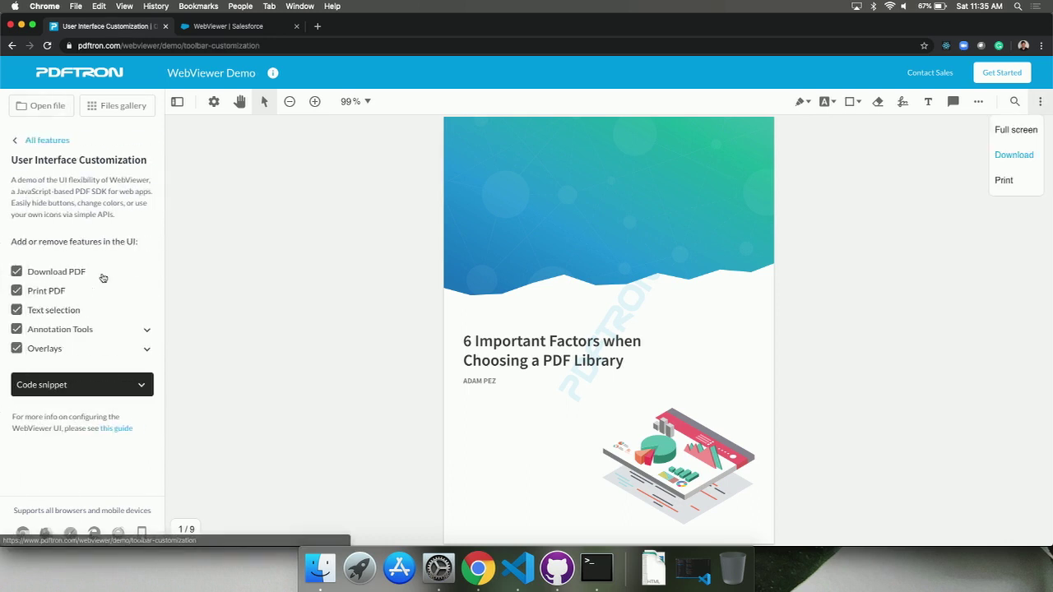
Step: Disable Download PDF, Print PDF, text selection and all annotation tools in the viewer
click(82, 276)
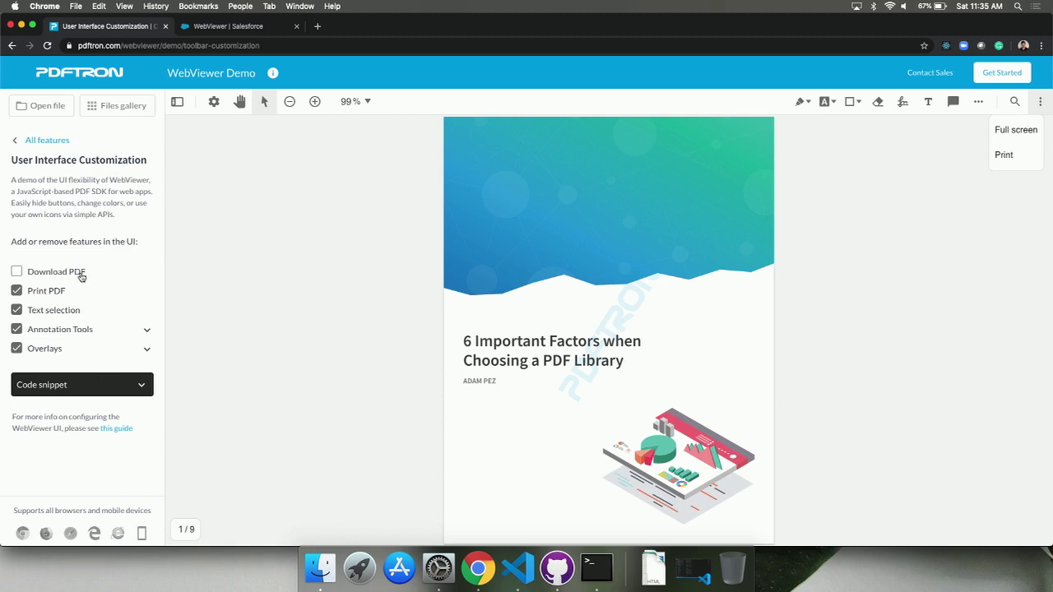
click(61, 293)
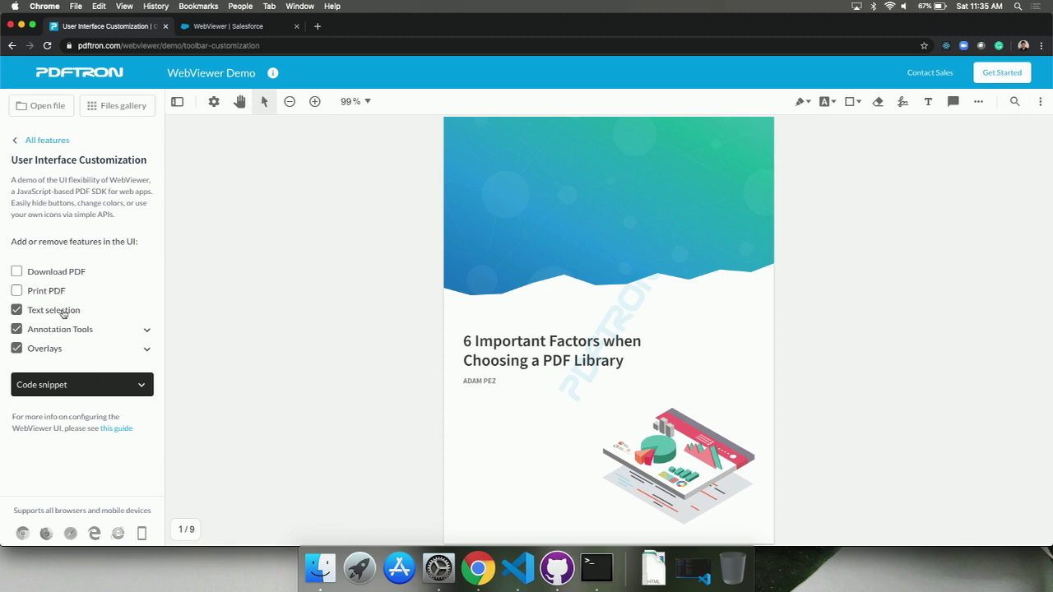
click(65, 331)
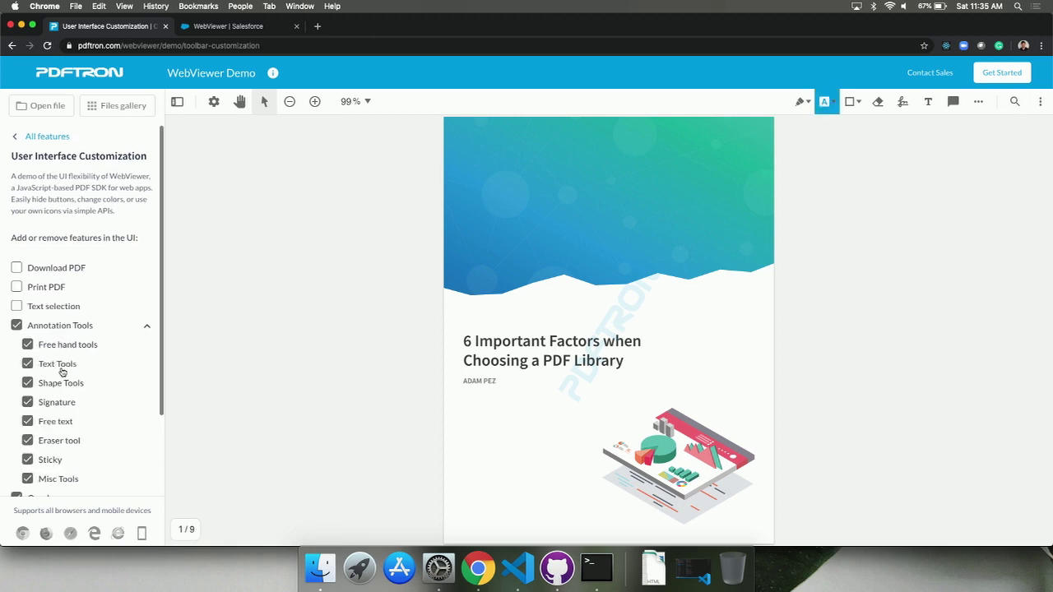
scroll(60, 372, down, 1)
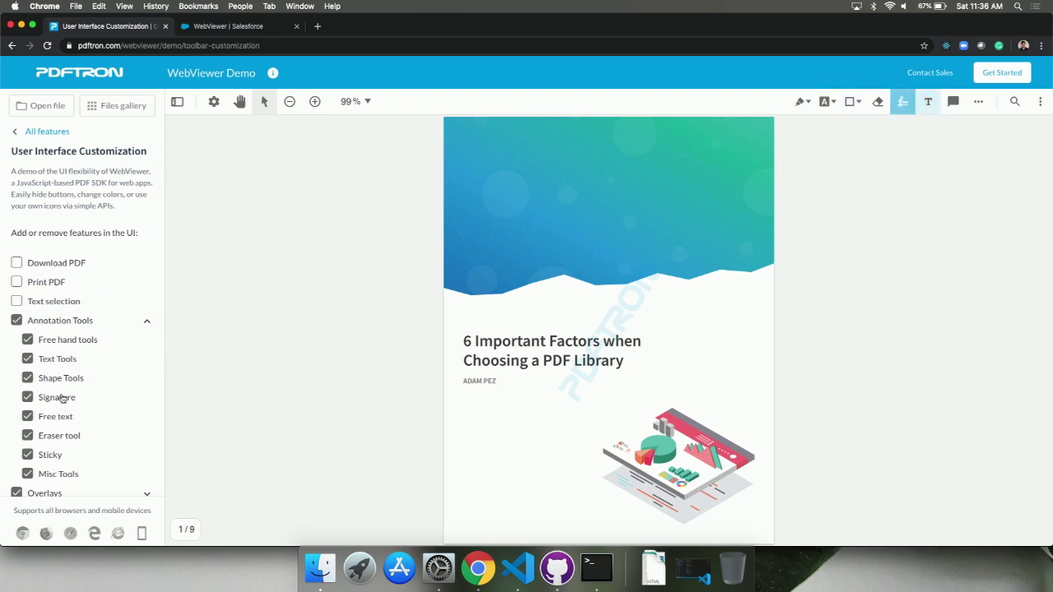
click(17, 322)
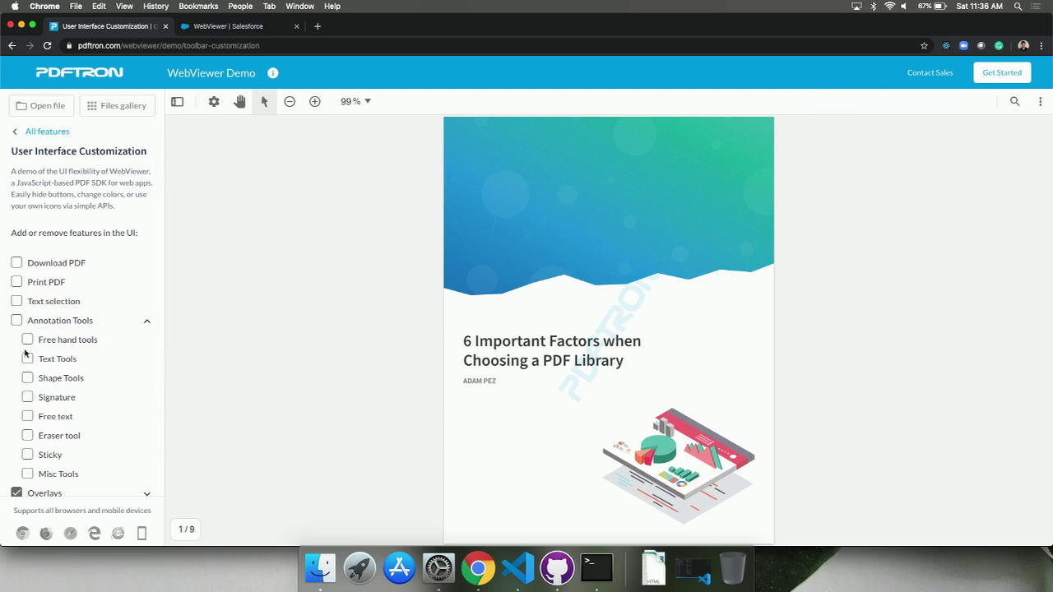
Step: Re-enable only the Signature tool and place a drawn signature below the cover's author name
click(28, 398)
click(976, 102)
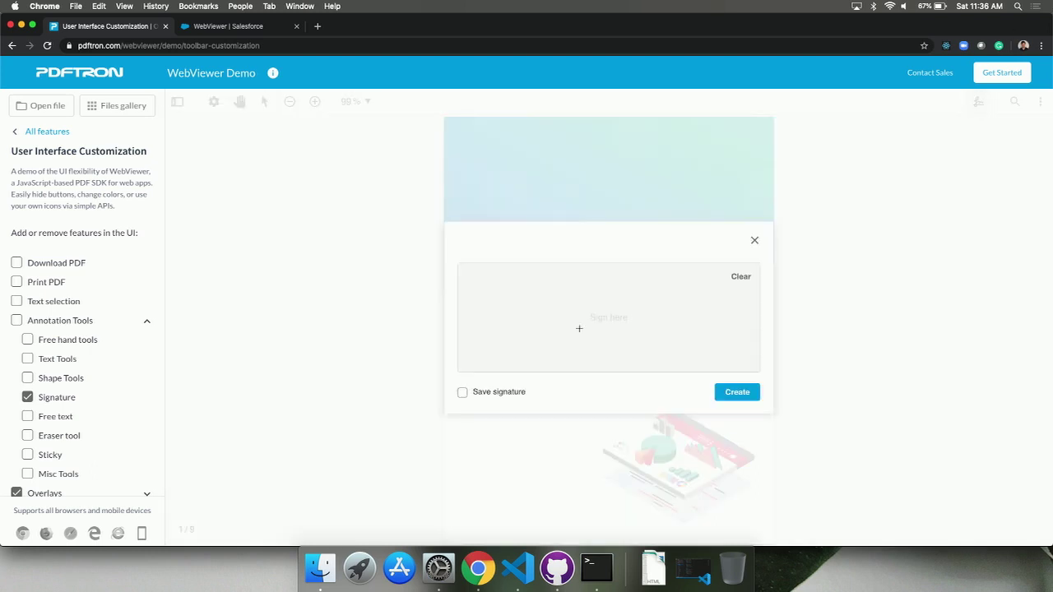
mouse_move(541, 328)
mouse_down()
mouse_move(622, 308)
mouse_move(668, 314)
mouse_up()
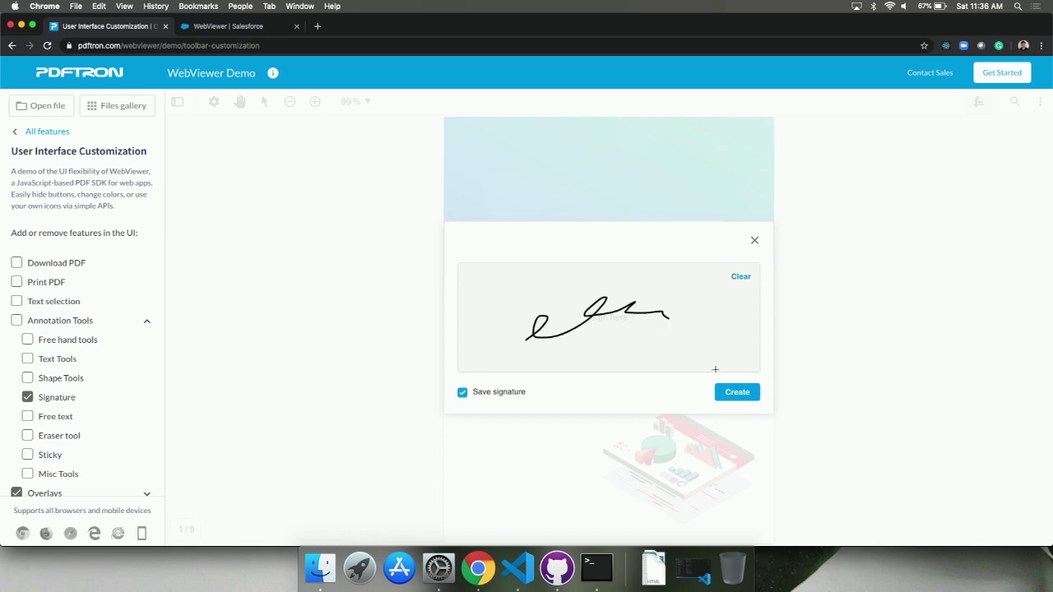
click(731, 392)
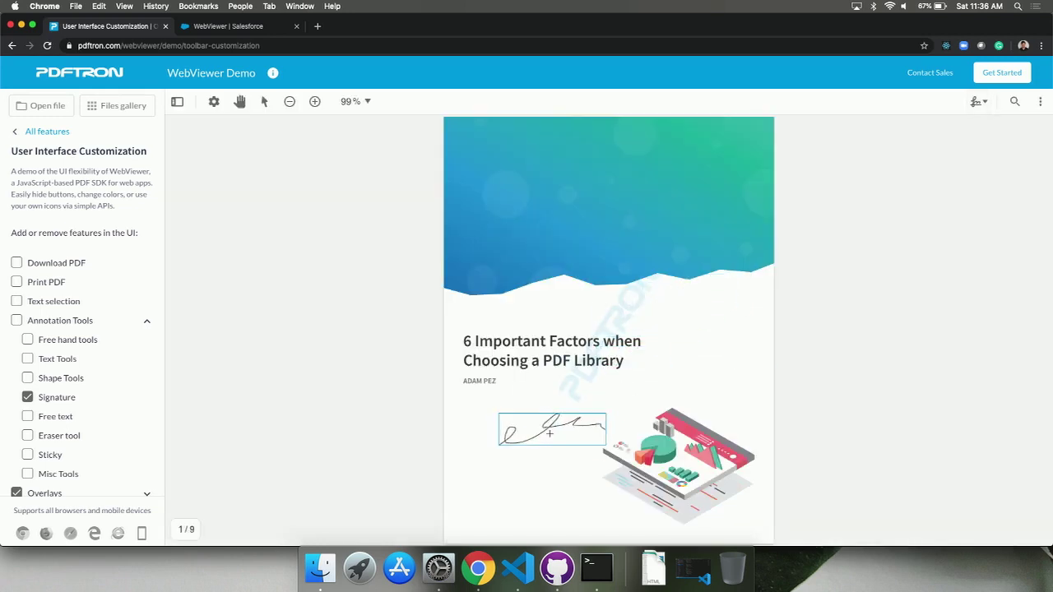
click(522, 481)
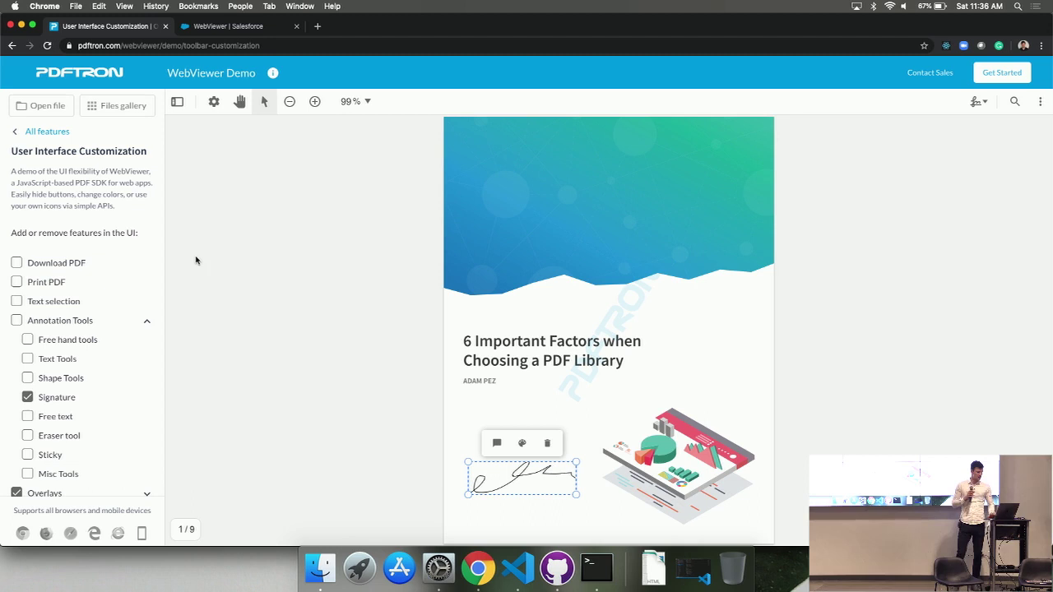
Step: Preview the 'Hello world' watermark demo, then return to the All features overview
click(42, 135)
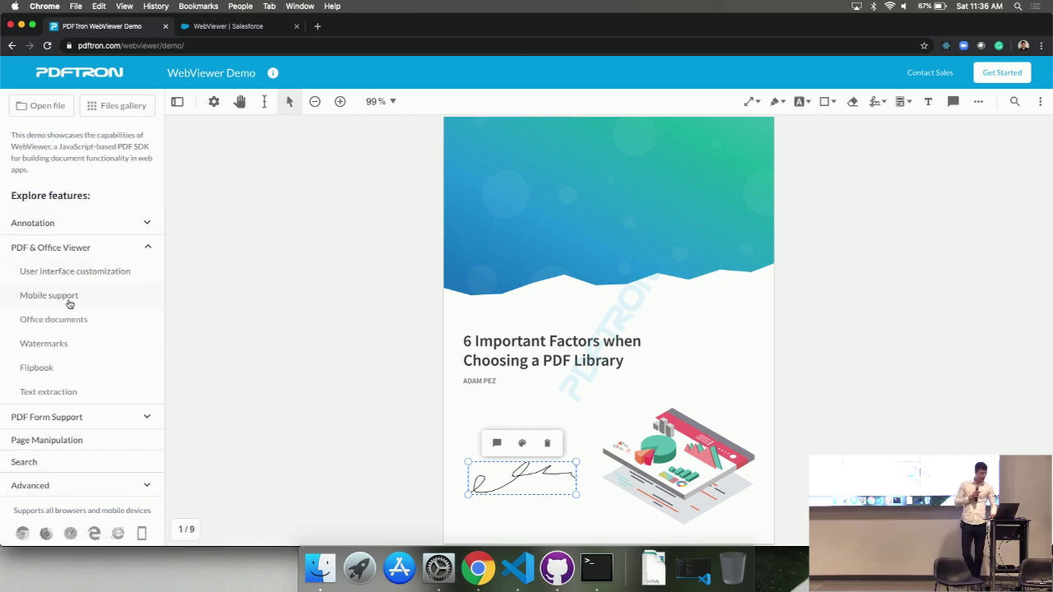
click(63, 345)
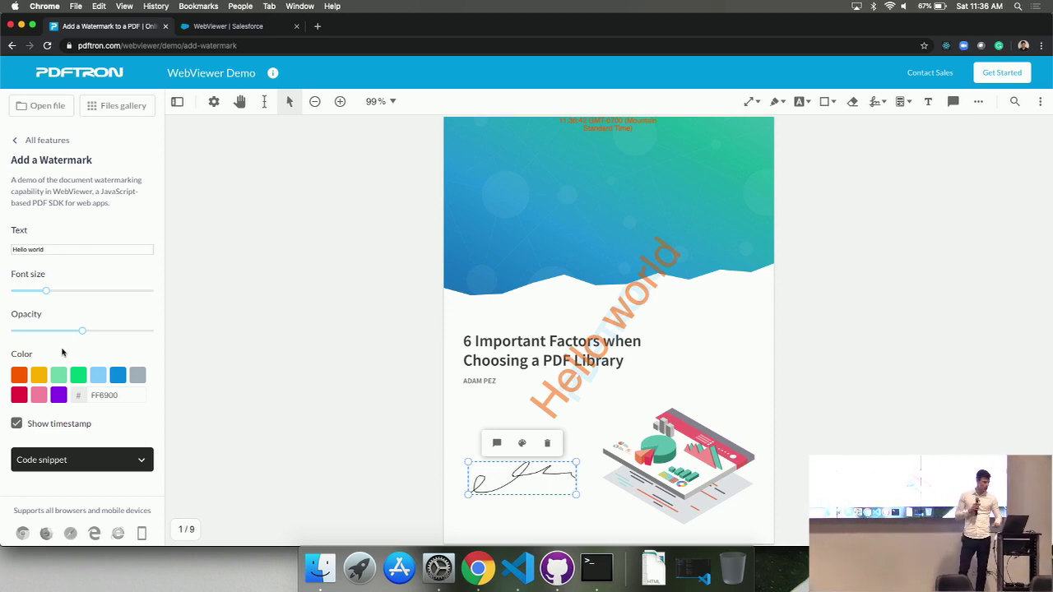
click(42, 140)
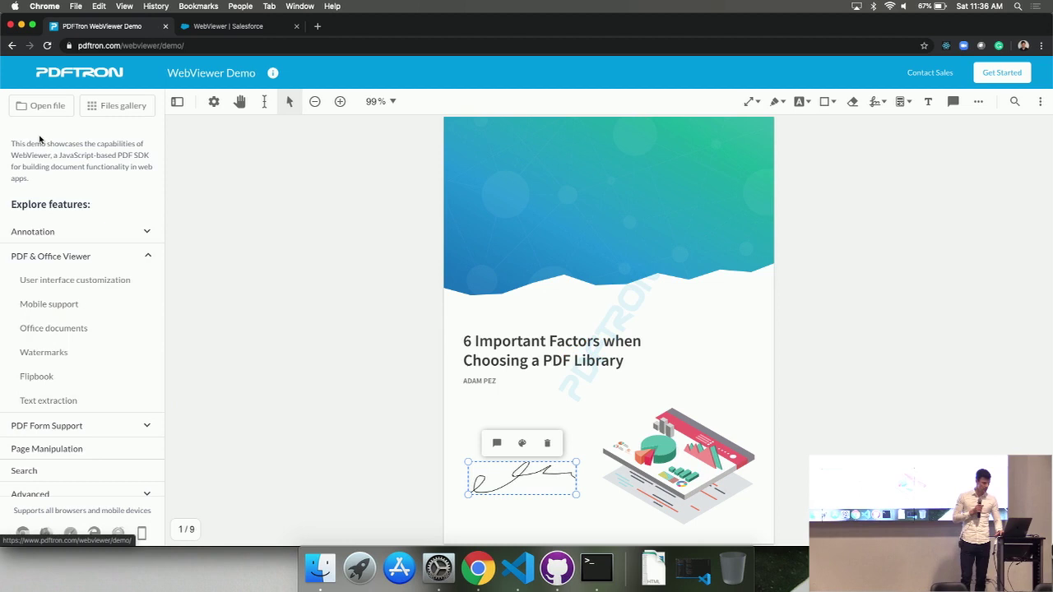
Step: Draw a red freehand stroke on the page header and highlight part of the cover title
click(62, 241)
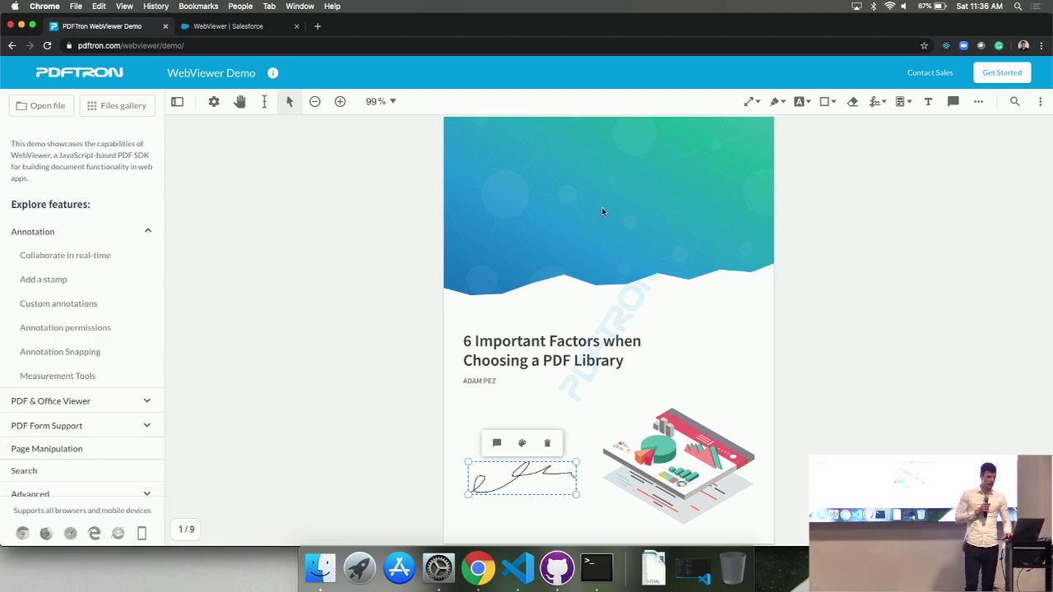
click(776, 104)
drag(695, 165, 673, 176)
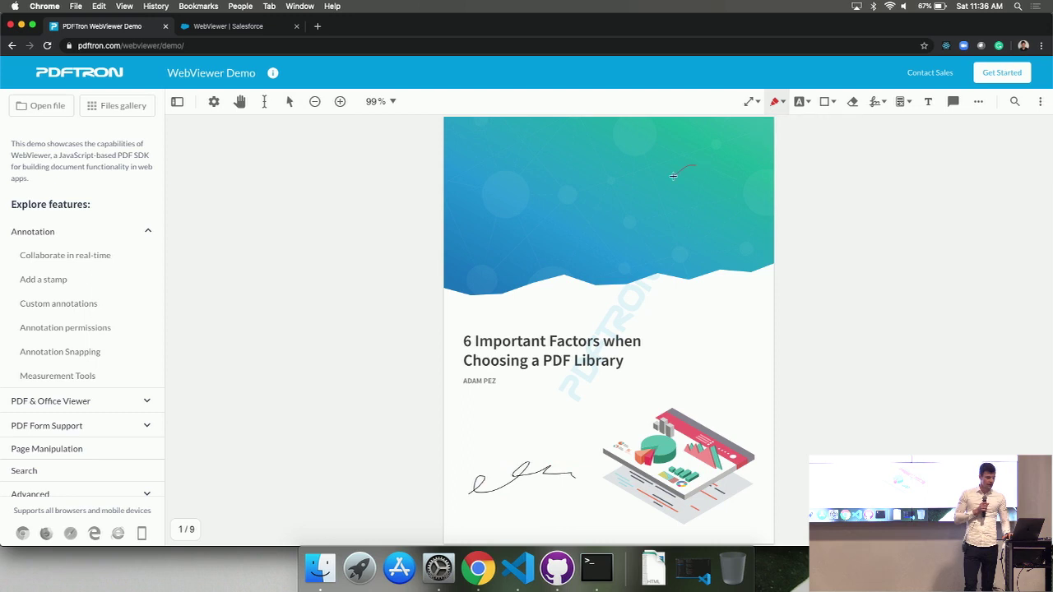
click(799, 102)
drag(520, 344, 628, 345)
Step: Add a diagonal distance measurement across the upper page, then select the title highlight
click(751, 103)
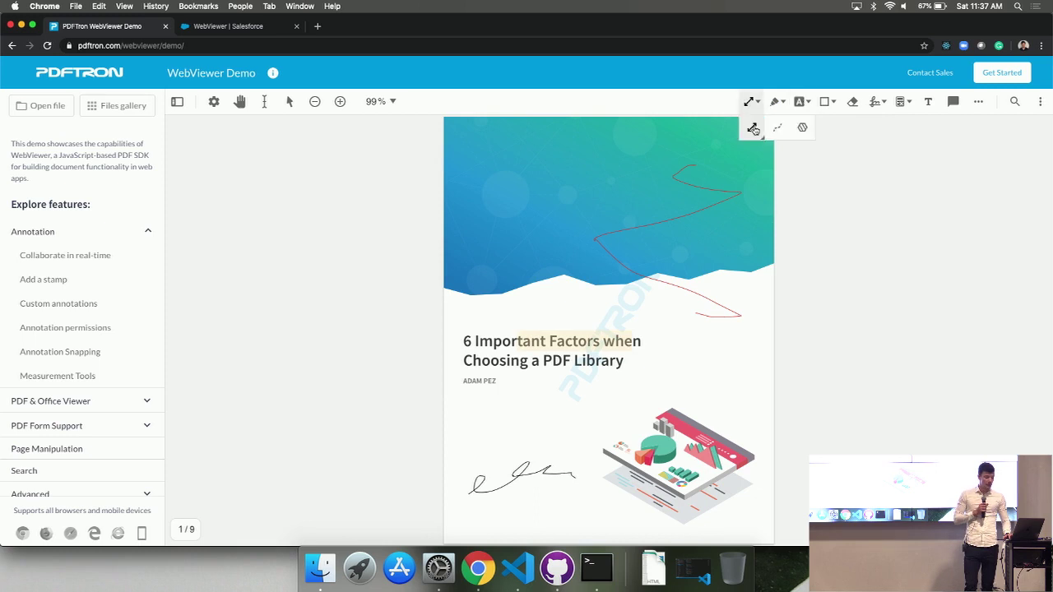
click(752, 129)
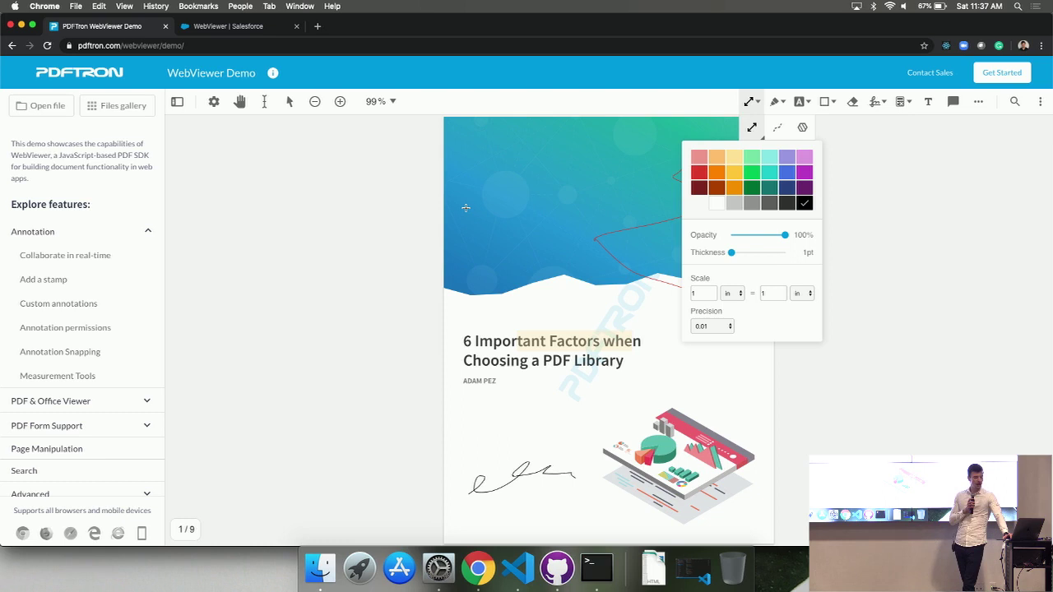
mouse_move(465, 207)
mouse_down()
mouse_move(683, 347)
mouse_move(563, 410)
mouse_up()
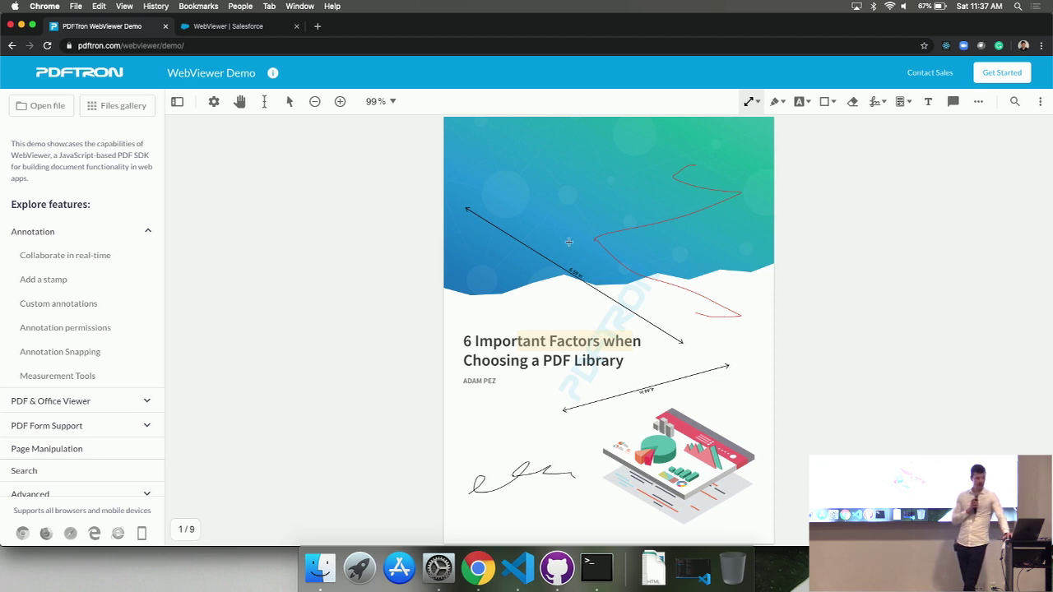
click(555, 334)
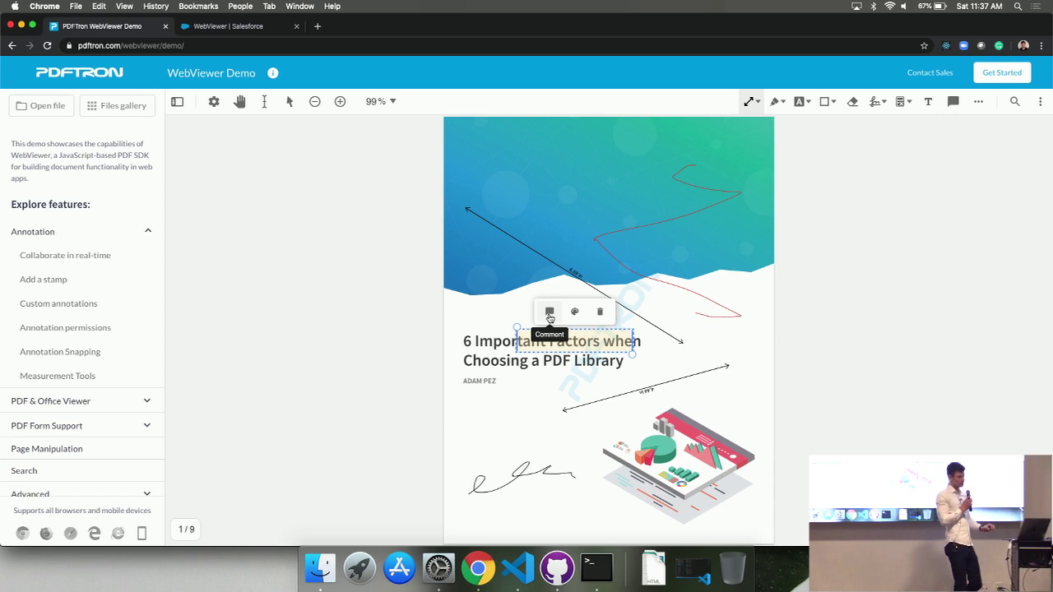
Step: Post the reply 'Heloo !' in the title highlight's comment thread
click(549, 312)
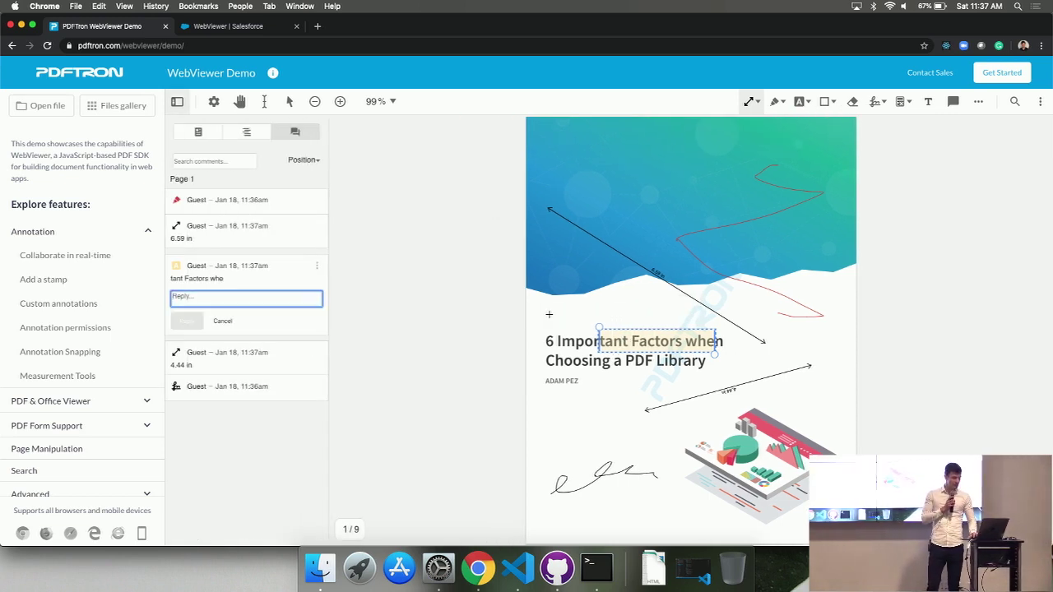
text(H)
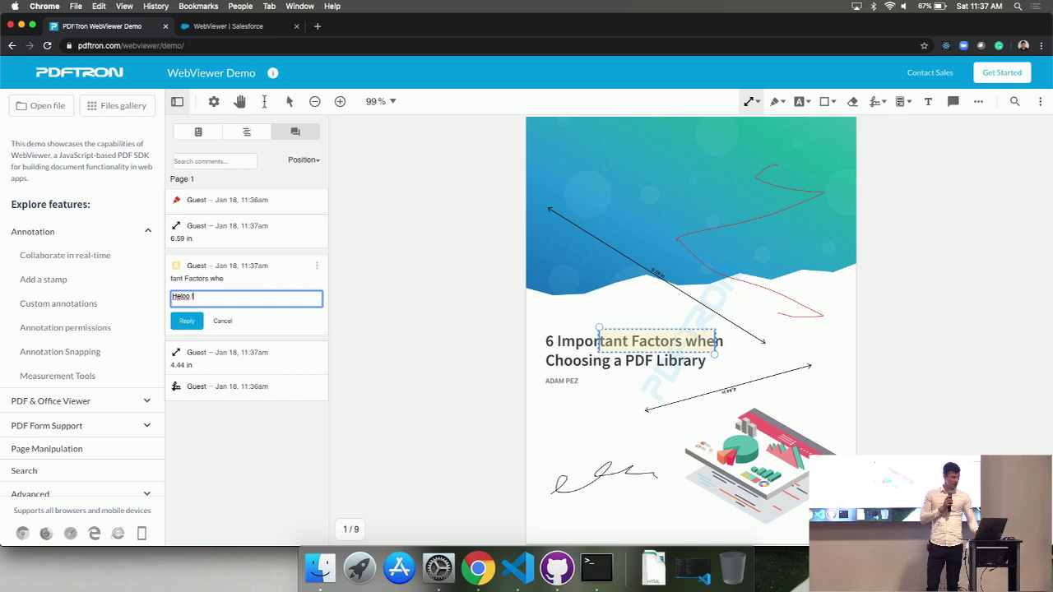
text(eloo !)
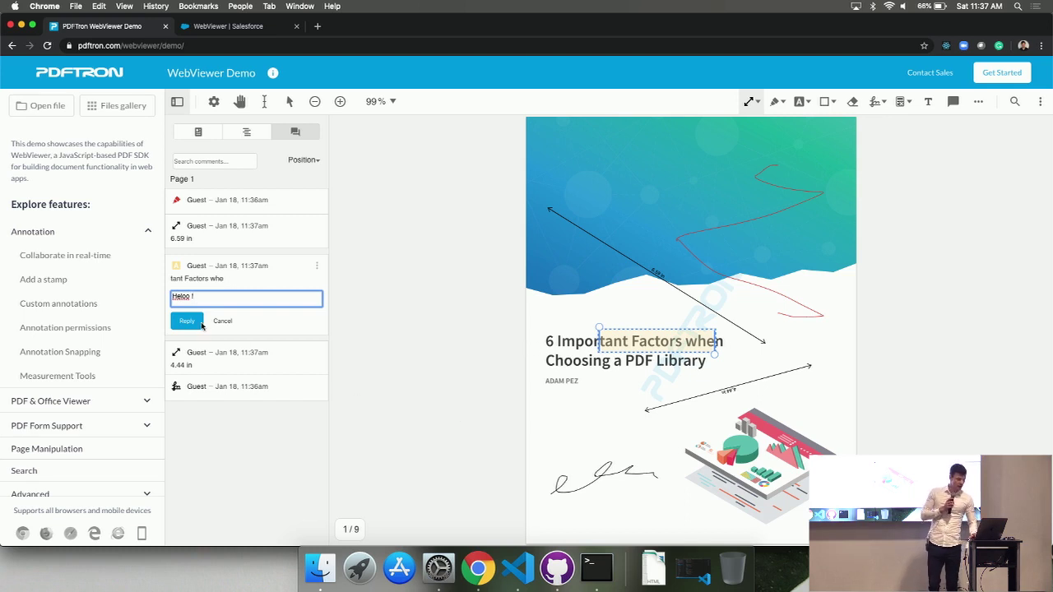
click(194, 322)
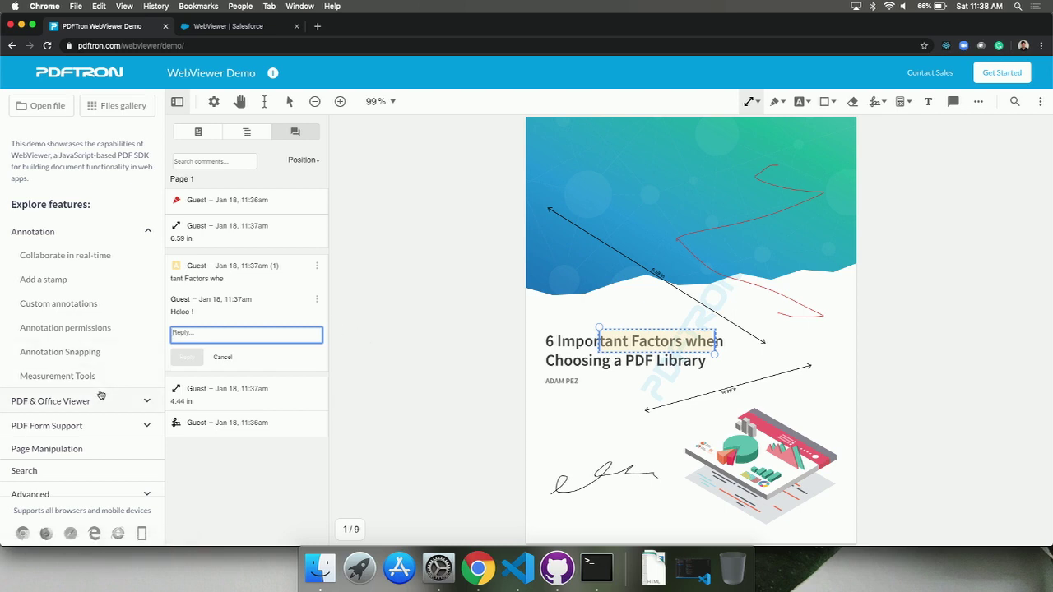
scroll(91, 401, down, 1)
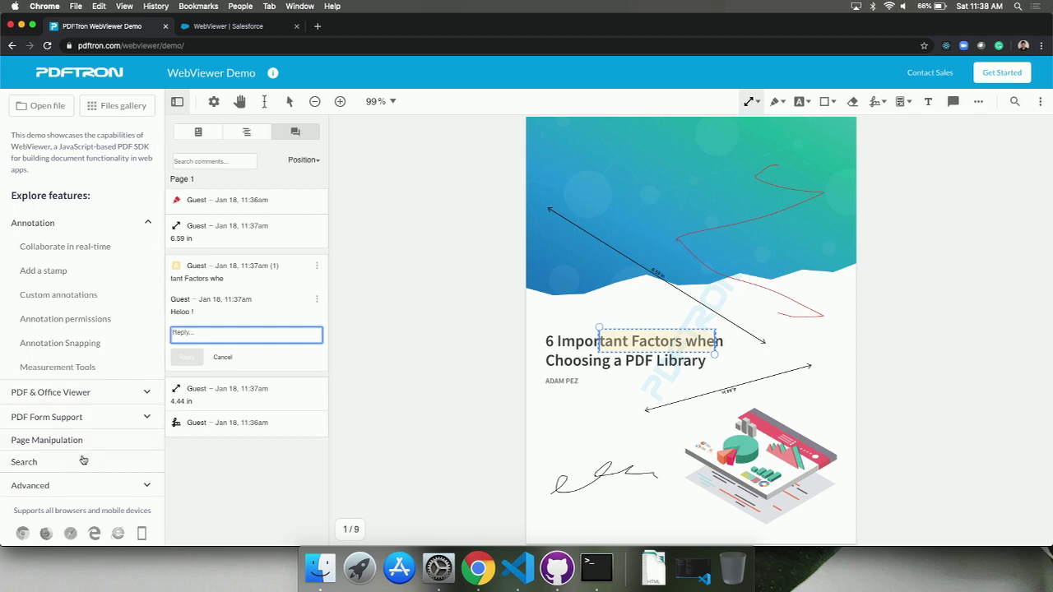
click(80, 421)
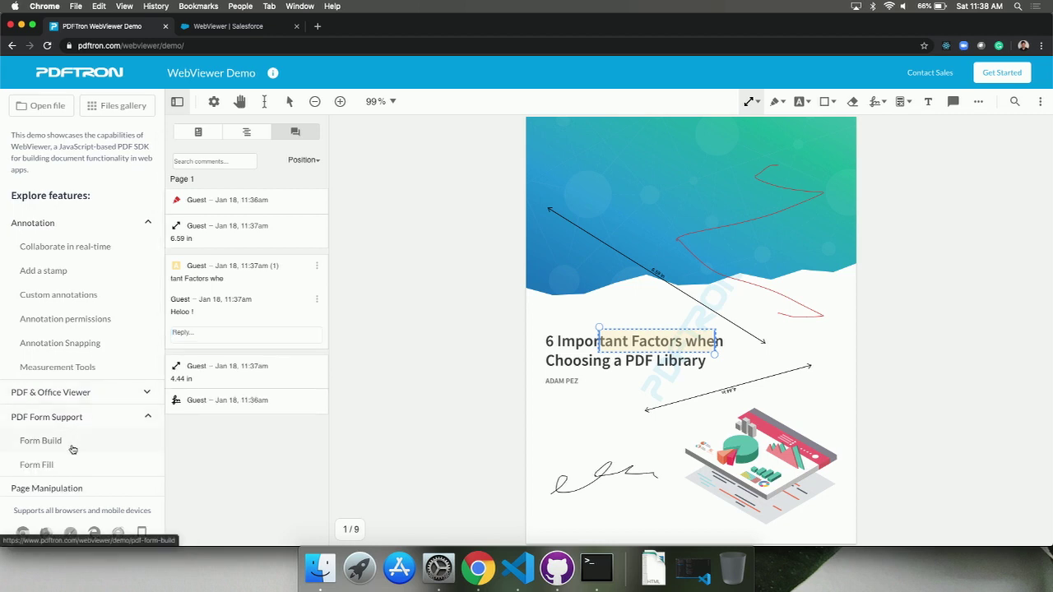
Step: Load the Form Build example's Sale and Purchase Agreement and scroll to its page 2
click(60, 443)
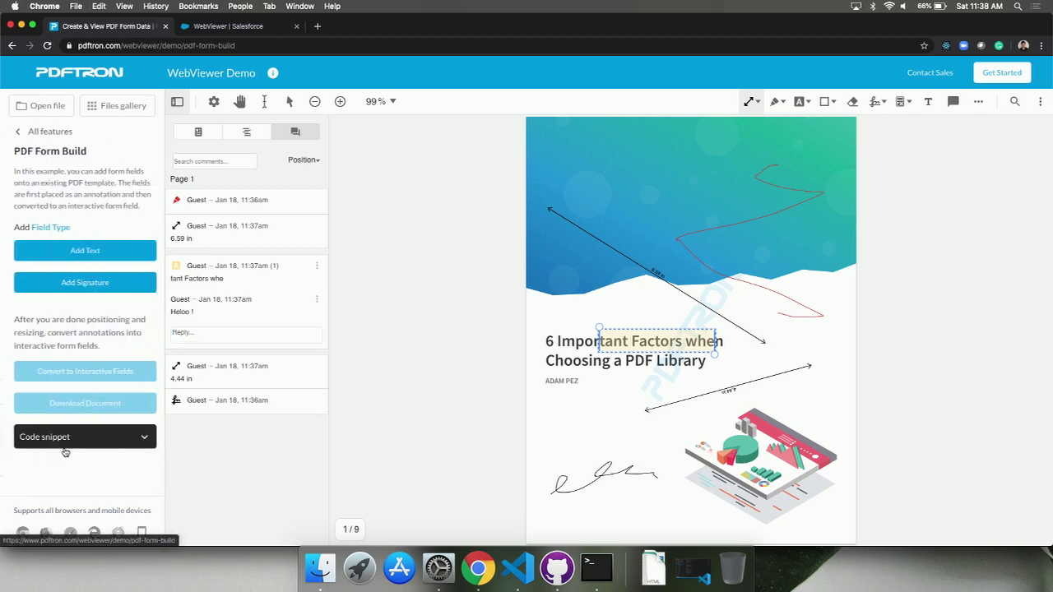
click(47, 46)
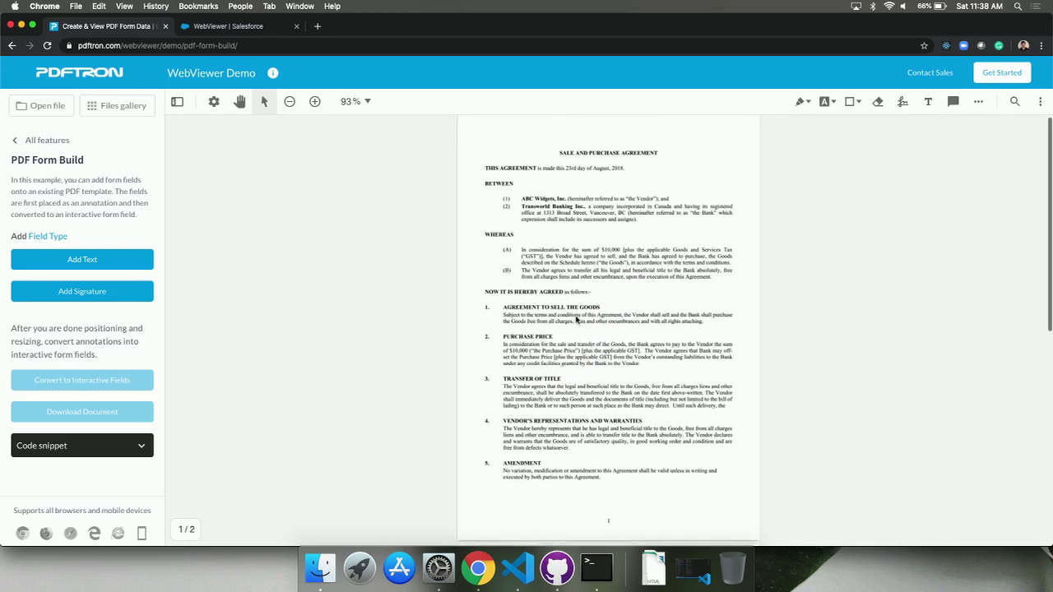
scroll(577, 320, down, 1)
scroll(577, 319, down, 10)
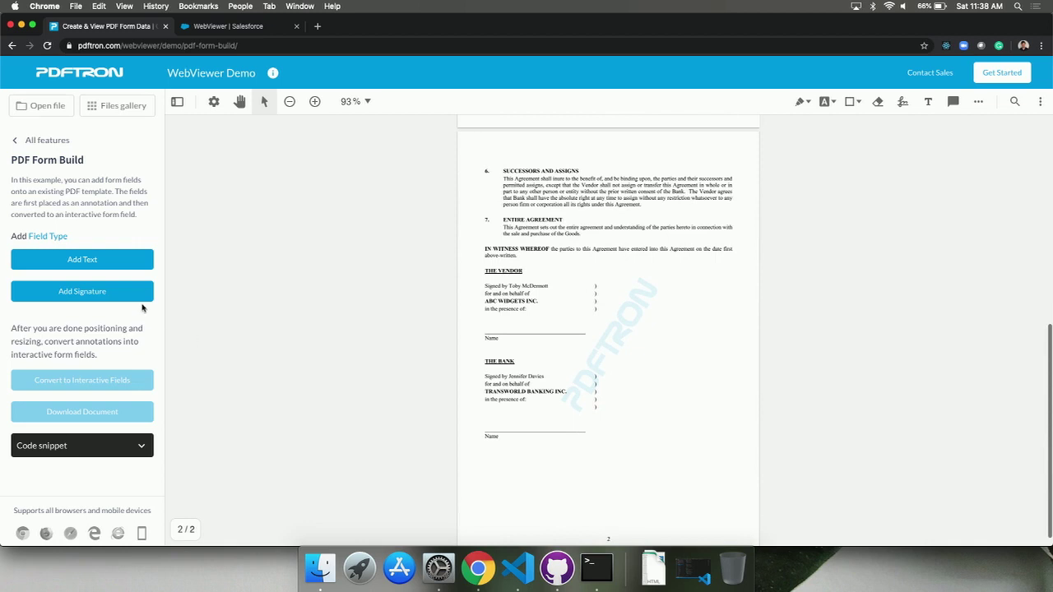
Step: Place signature fields on the Vendor's and the Bank's signature lines on page 2
mouse_move(114, 299)
mouse_down()
mouse_move(473, 319)
mouse_move(576, 308)
mouse_move(547, 325)
mouse_up()
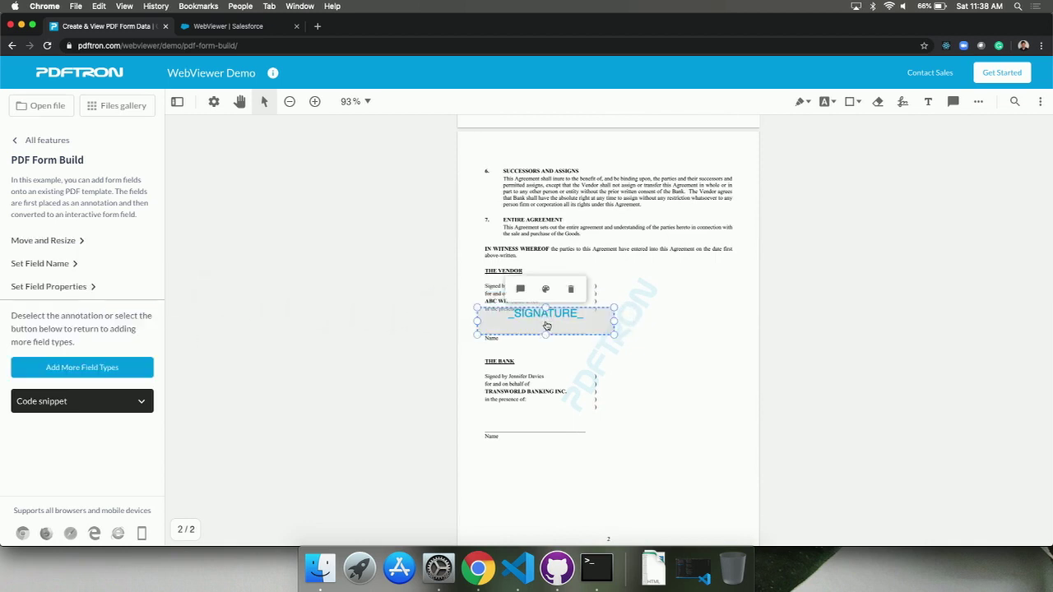
click(85, 373)
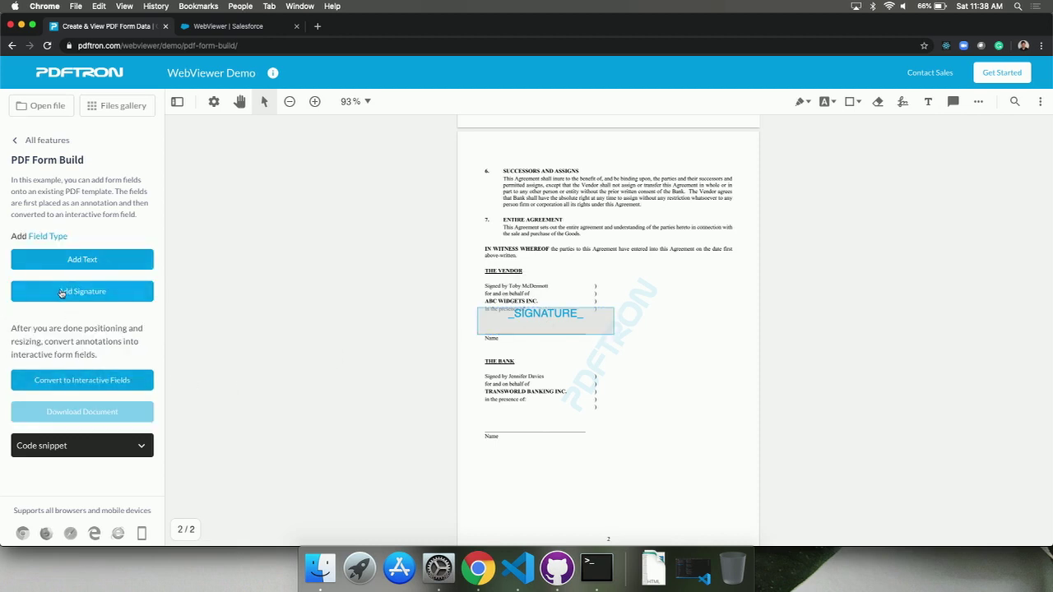
mouse_move(61, 294)
mouse_down()
mouse_move(375, 263)
mouse_move(595, 368)
mouse_move(543, 426)
mouse_up()
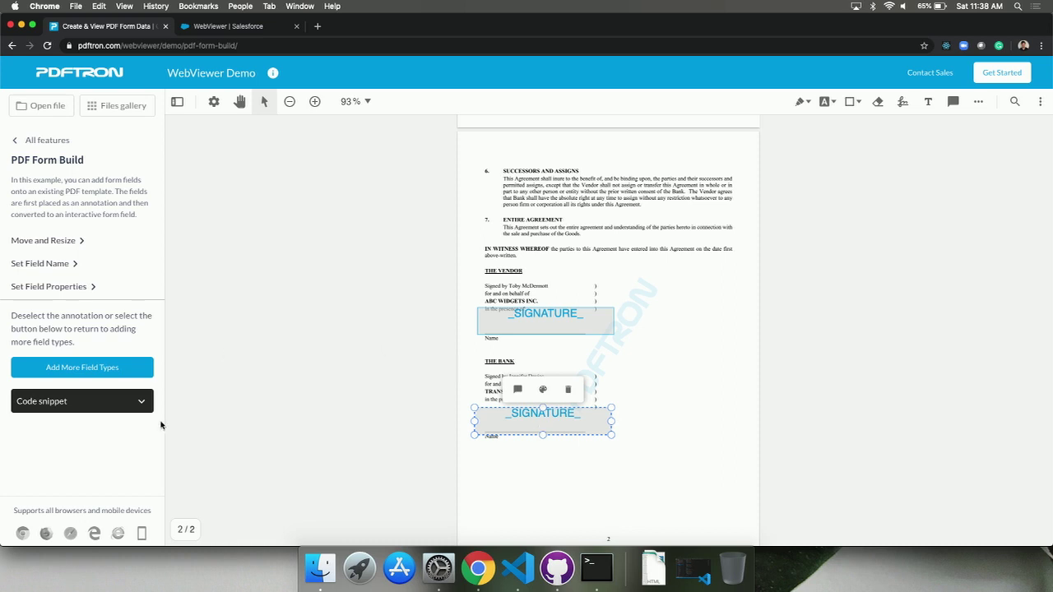
Step: Convert the placeholders to interactive fields and sign the Vendor's field with a drawn signature
click(89, 374)
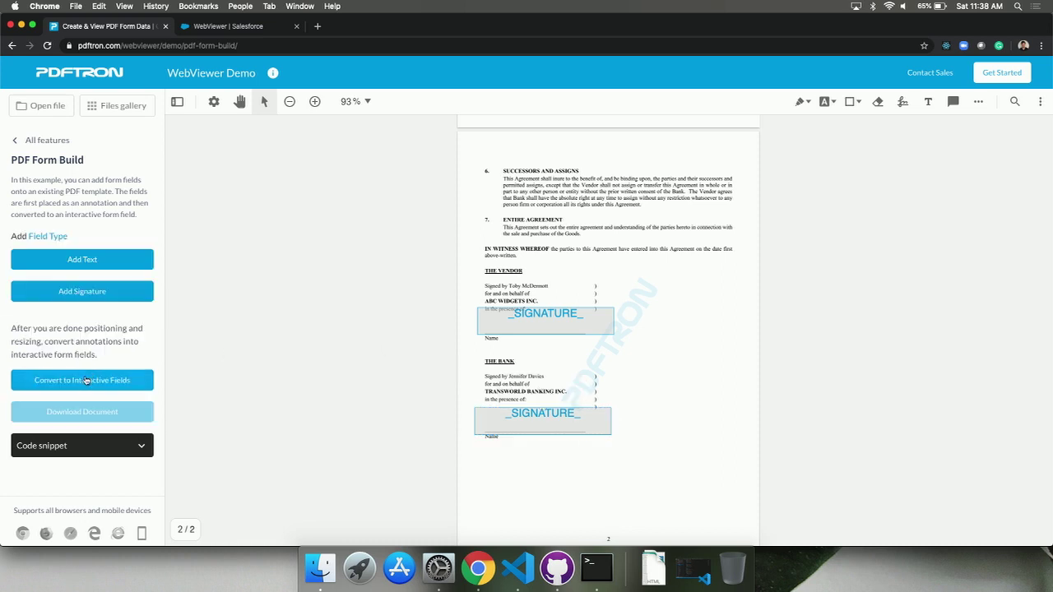
click(85, 380)
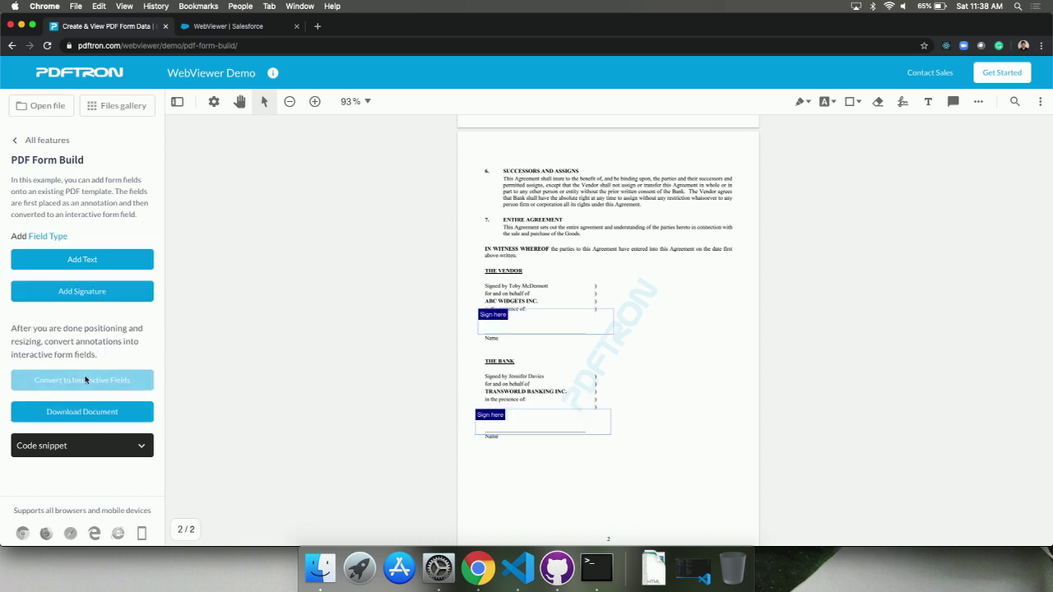
click(520, 324)
mouse_move(528, 316)
mouse_down()
mouse_move(544, 351)
mouse_move(670, 305)
mouse_move(671, 340)
mouse_up()
click(738, 393)
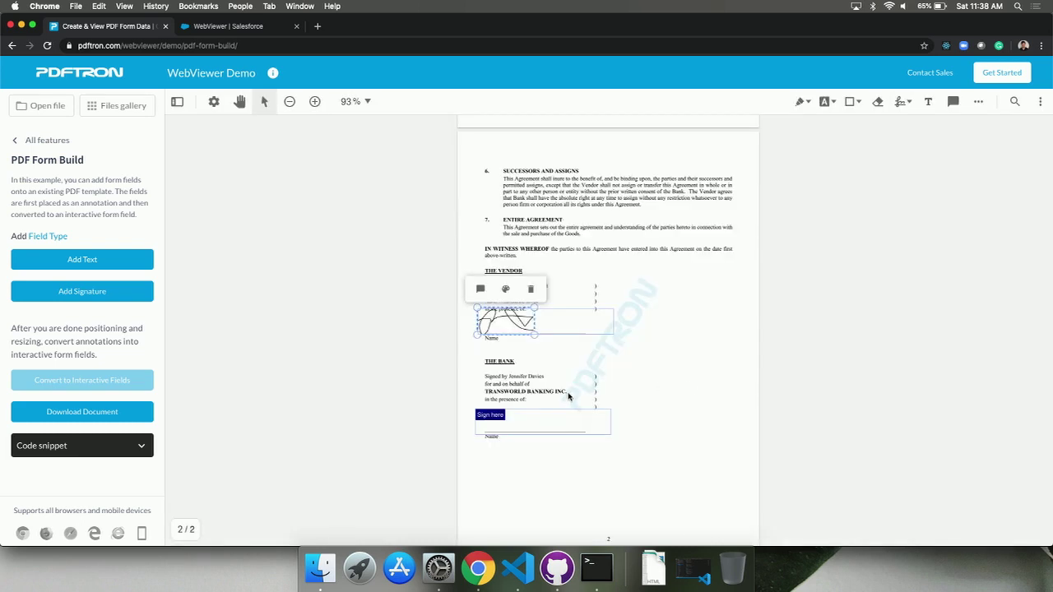
Step: Draw a new signature and place it in the Bank's signature field
click(553, 417)
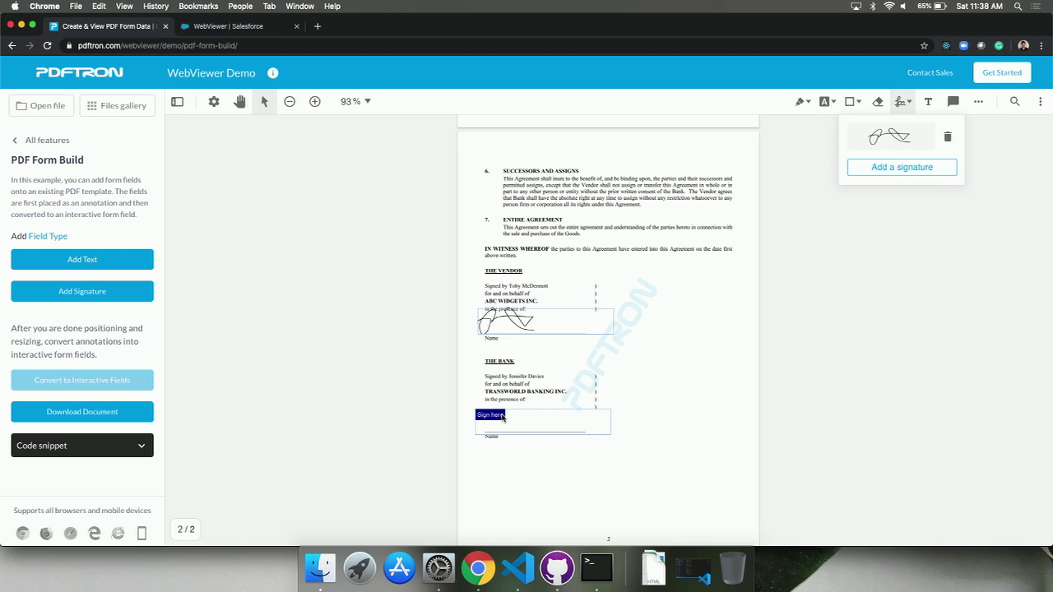
click(883, 168)
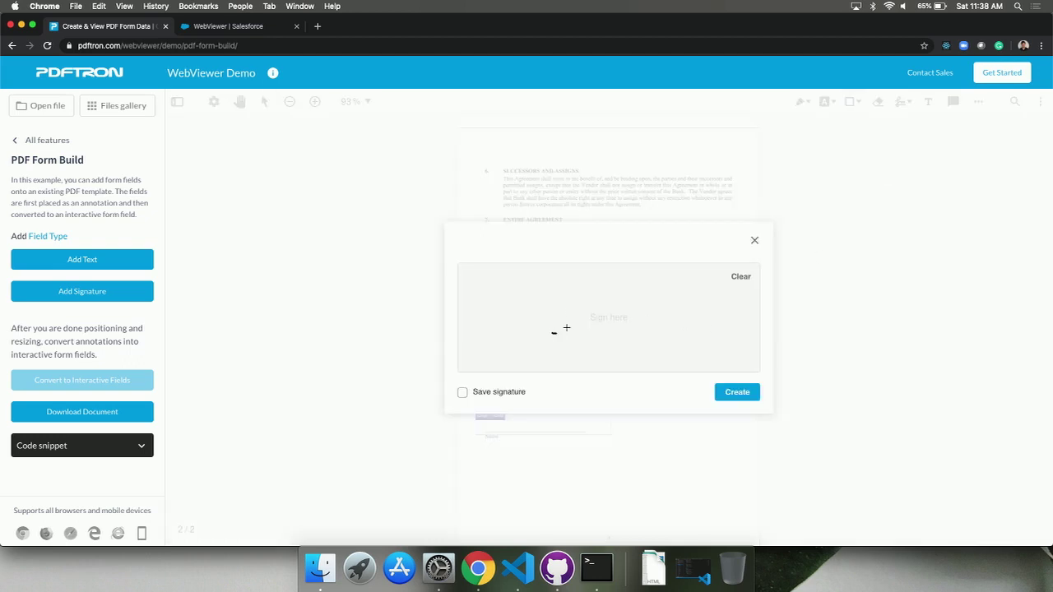
mouse_move(566, 327)
mouse_down()
mouse_move(607, 310)
mouse_move(649, 337)
mouse_up()
click(462, 391)
click(727, 392)
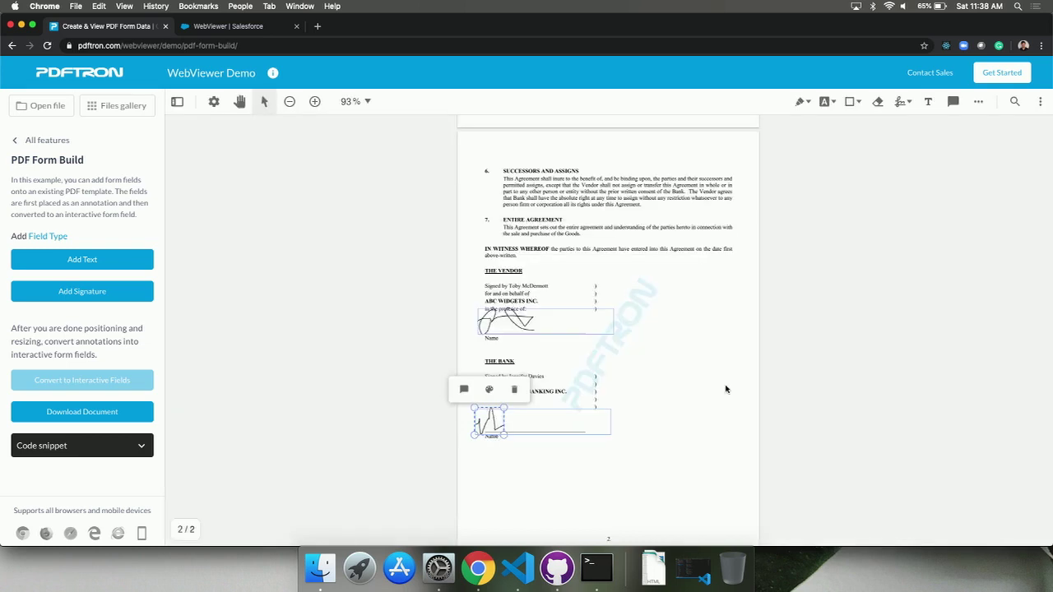
click(675, 458)
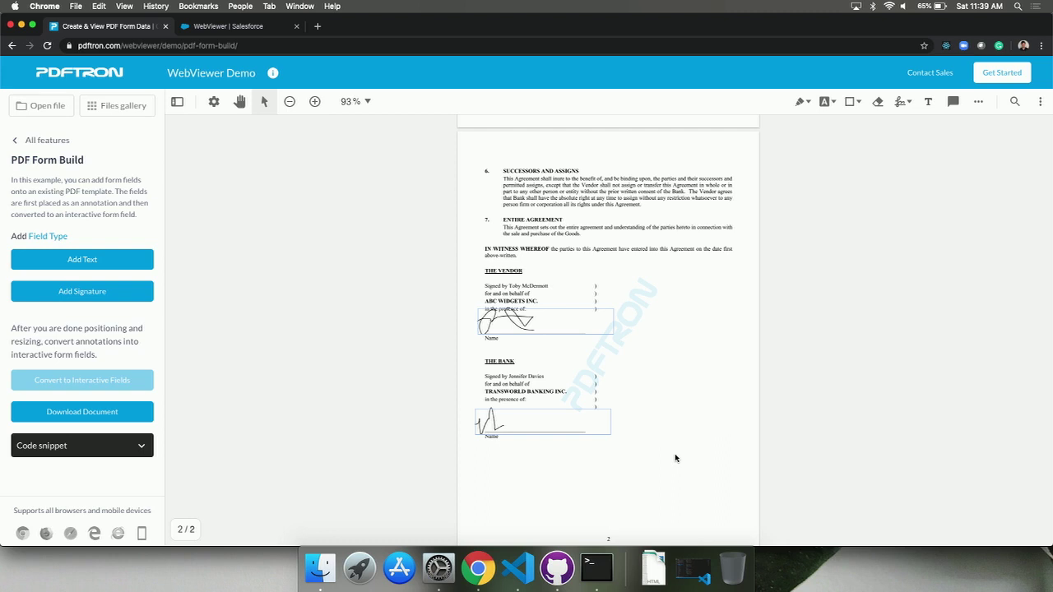
Step: Rotate page 1 of the 6 Important Factors document by 90° in the Page Manipulation demo
click(18, 140)
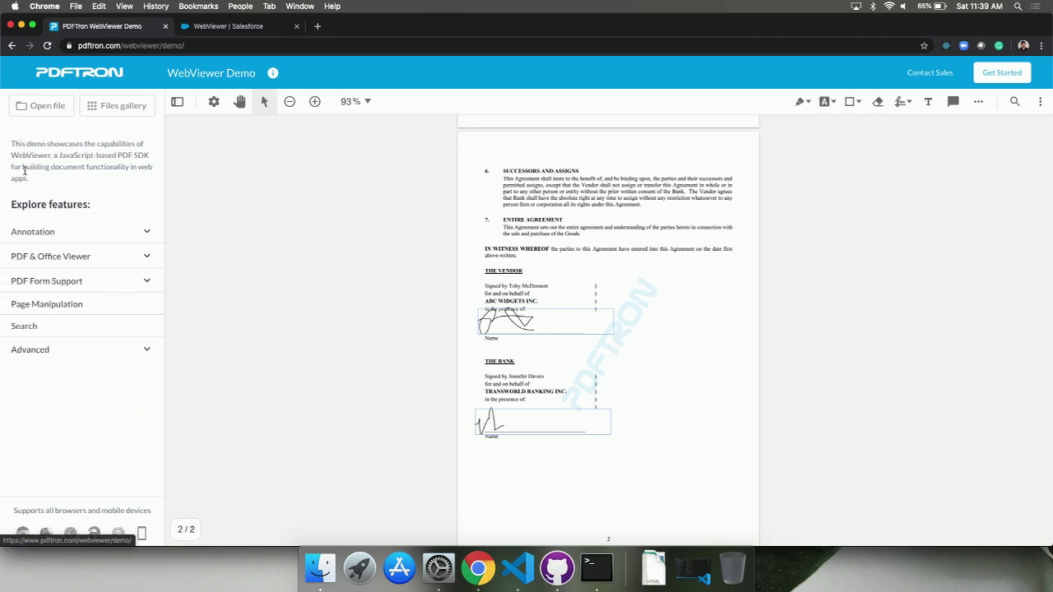
click(59, 310)
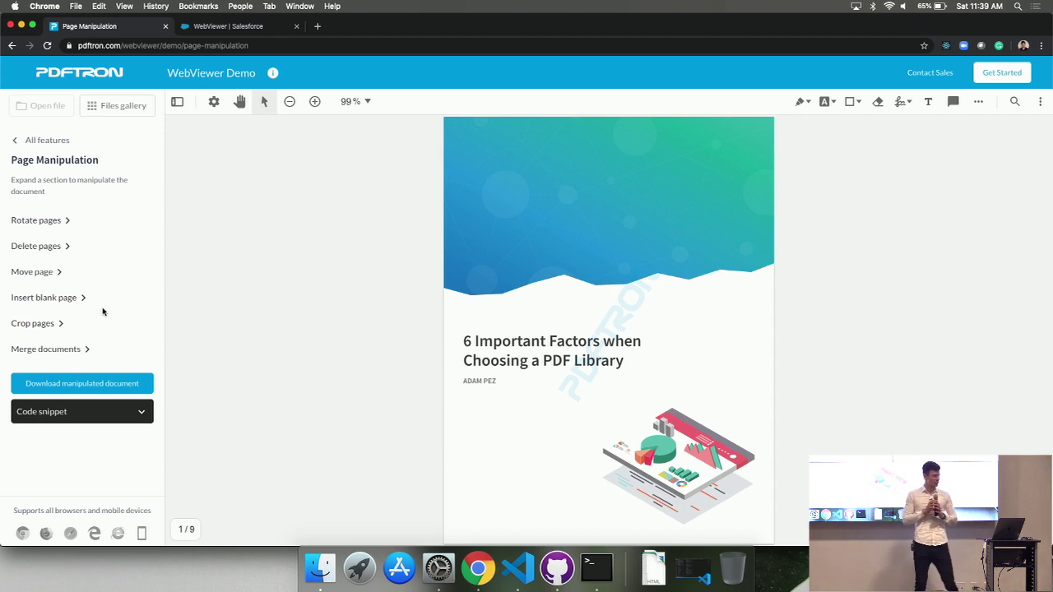
click(36, 220)
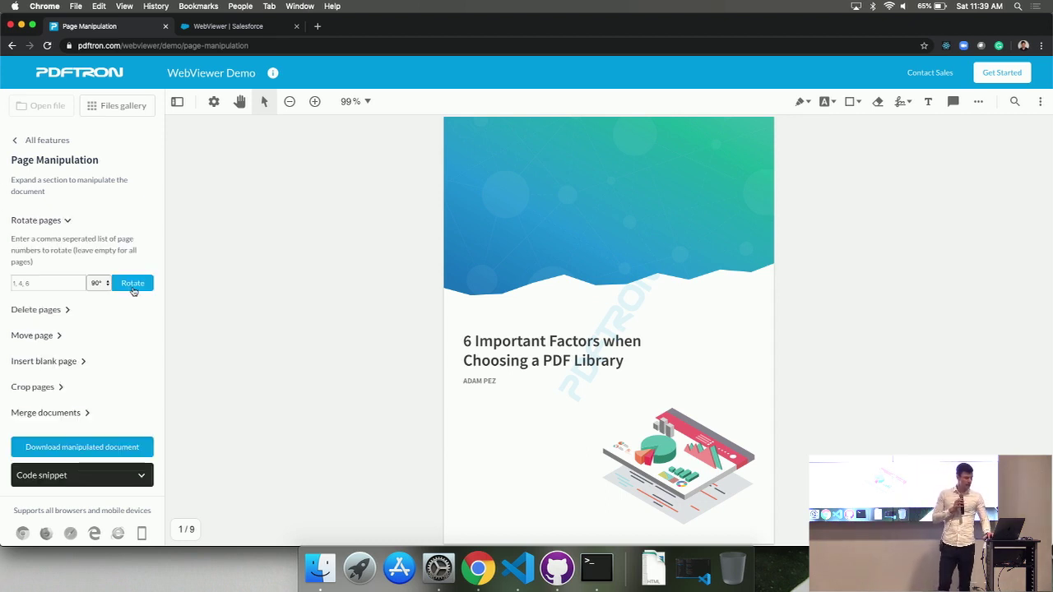
click(44, 287)
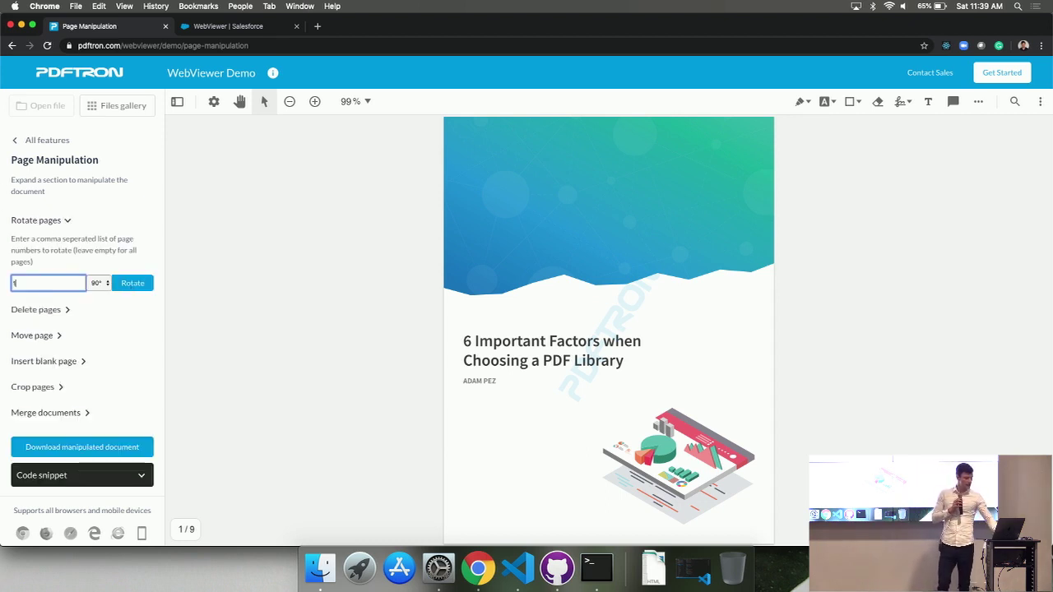
click(136, 288)
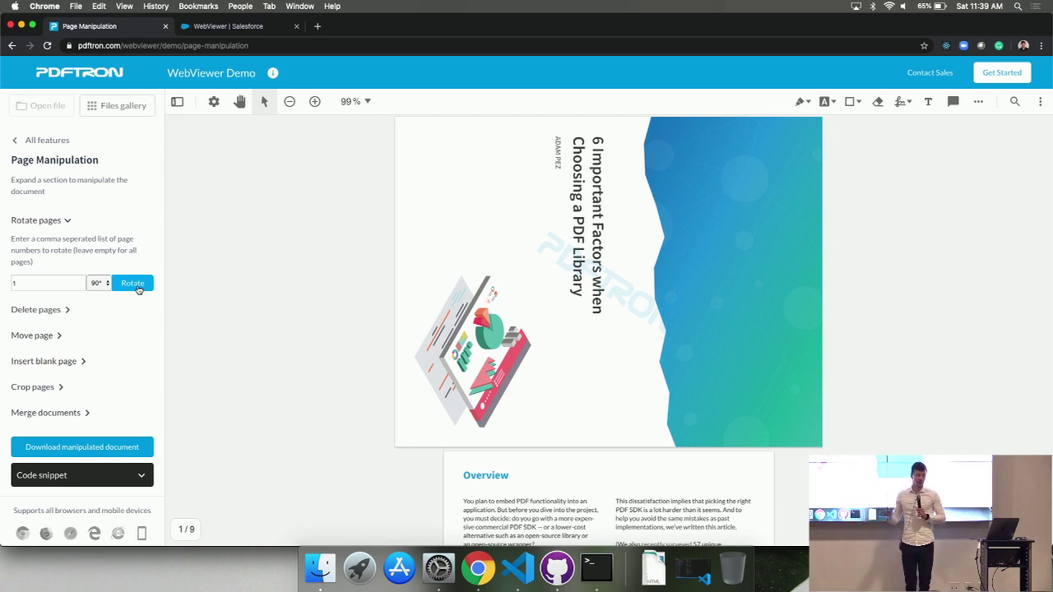
click(41, 141)
click(94, 350)
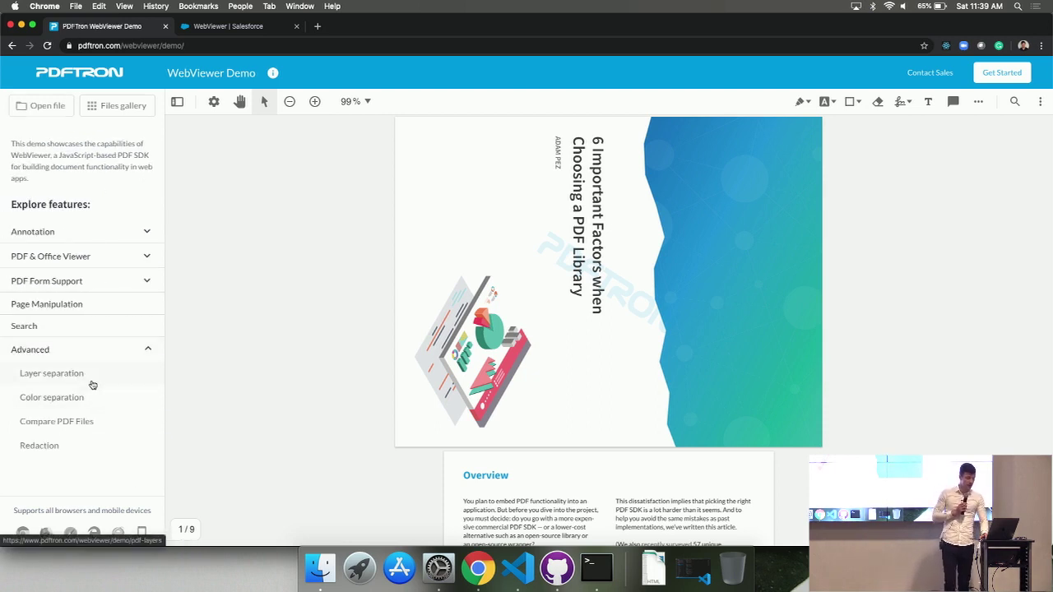
Step: In the Redaction demo, zoom in and mark the $10,000 in clause (A) for redaction
click(77, 445)
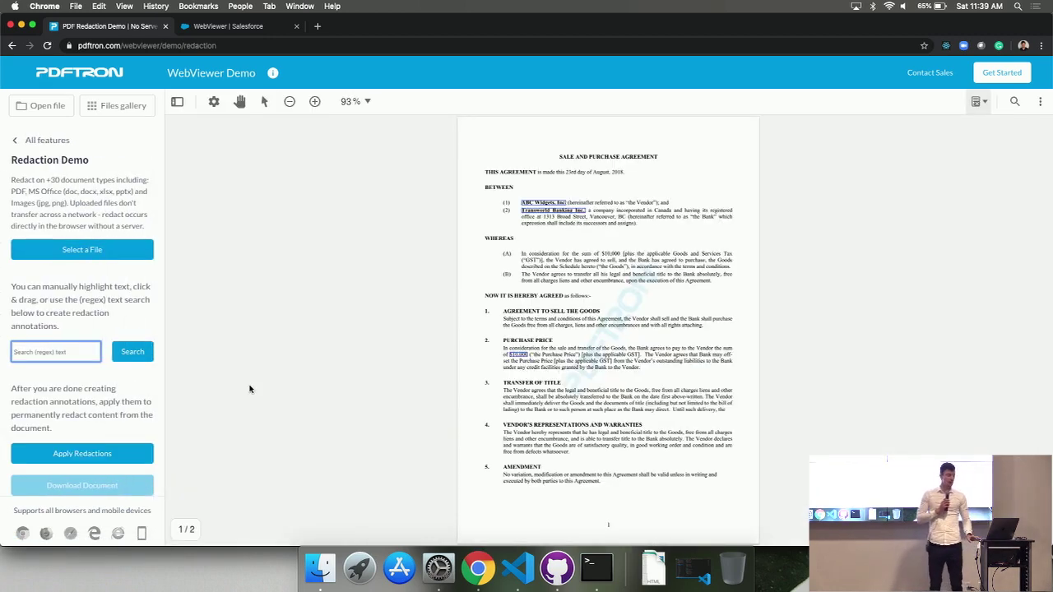
click(313, 101)
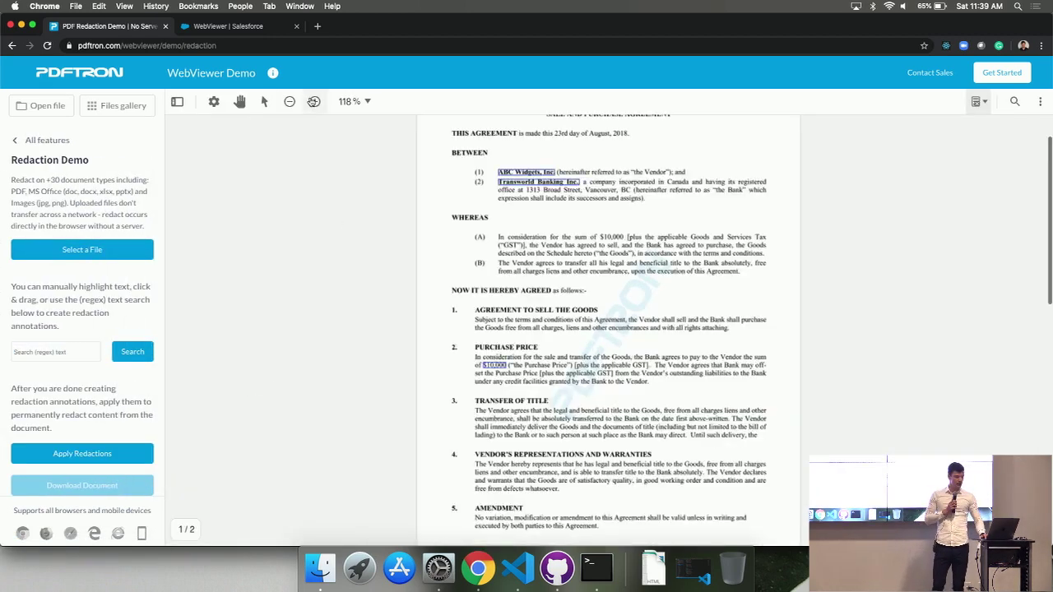
scroll(493, 279, up, 2)
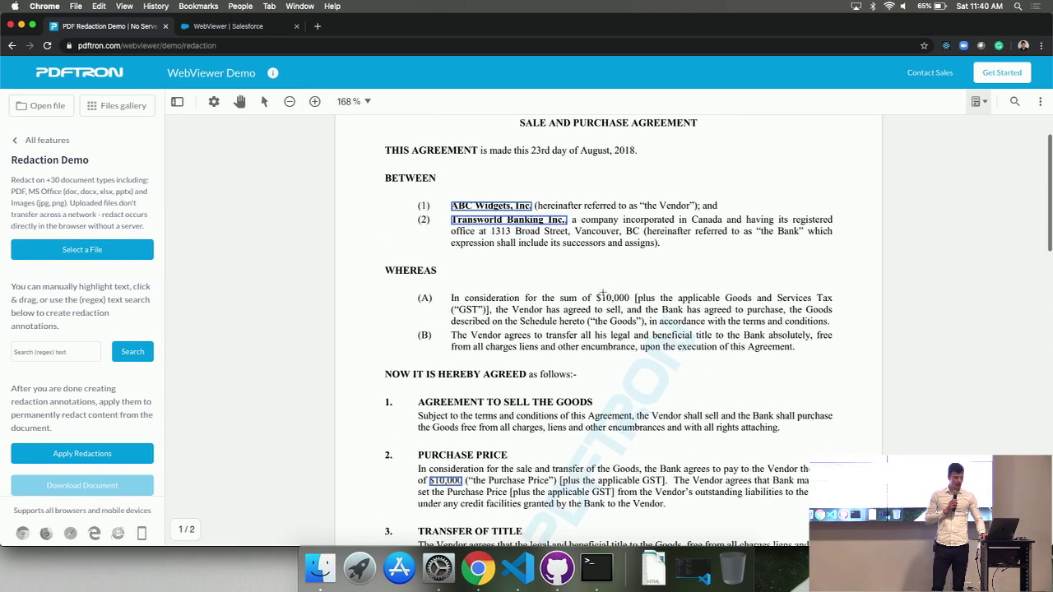
drag(596, 296, 631, 298)
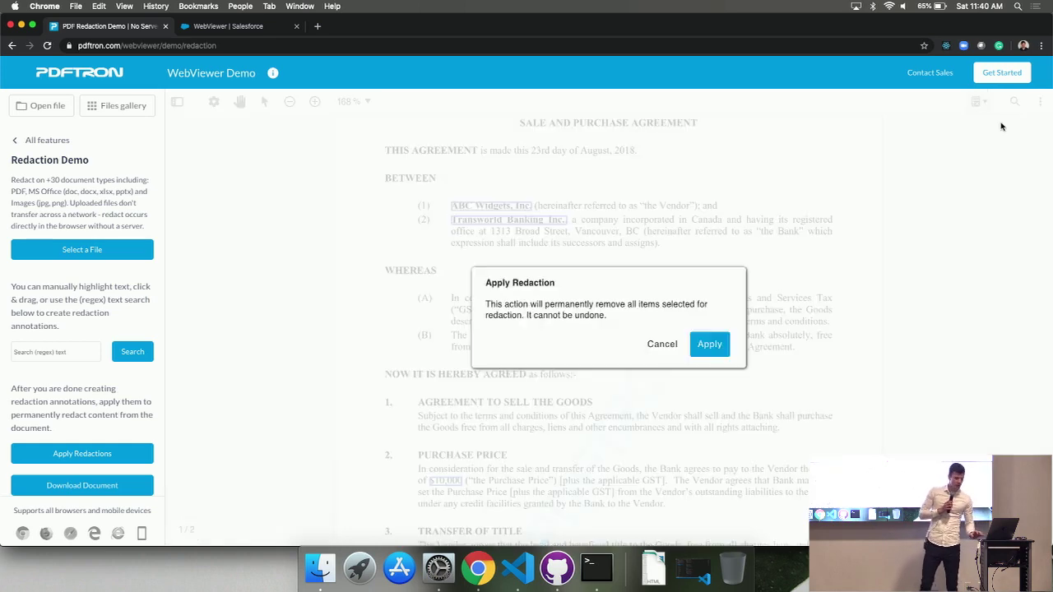
Step: Confirm the redactions, burning black boxes over both party names and the $10,000 amounts
click(720, 343)
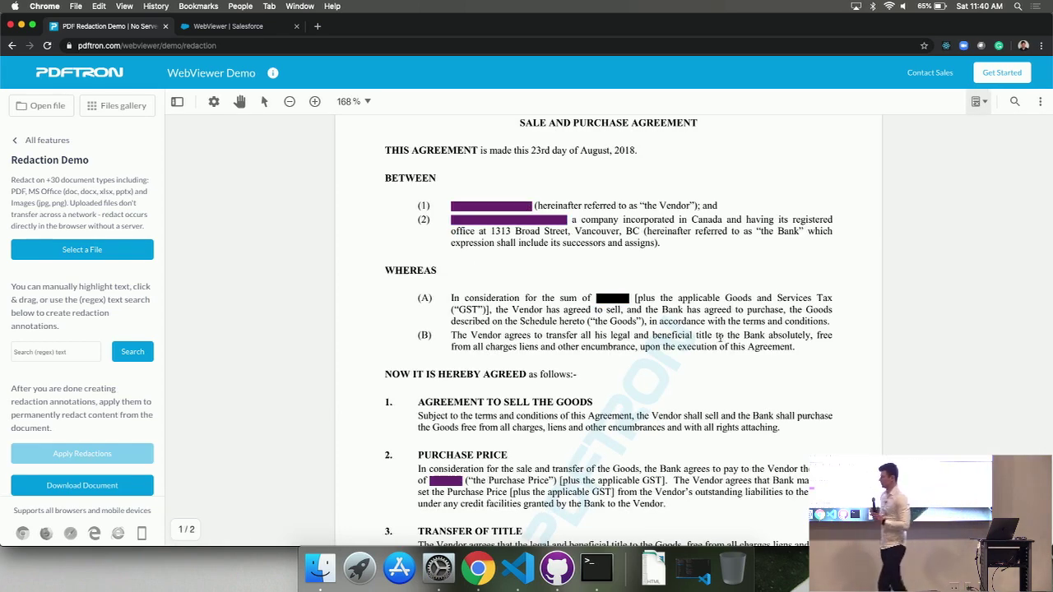